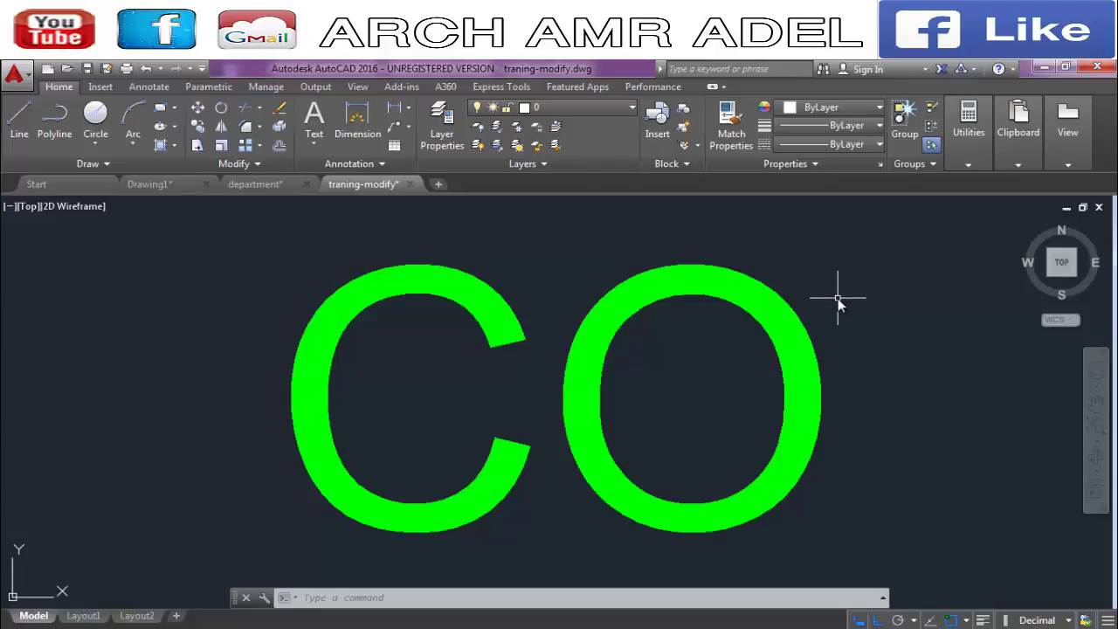
Step: Zoom to the whole drawing, then zoom in on the CO column's single green square
middle_click(838, 297)
middle_click(838, 297)
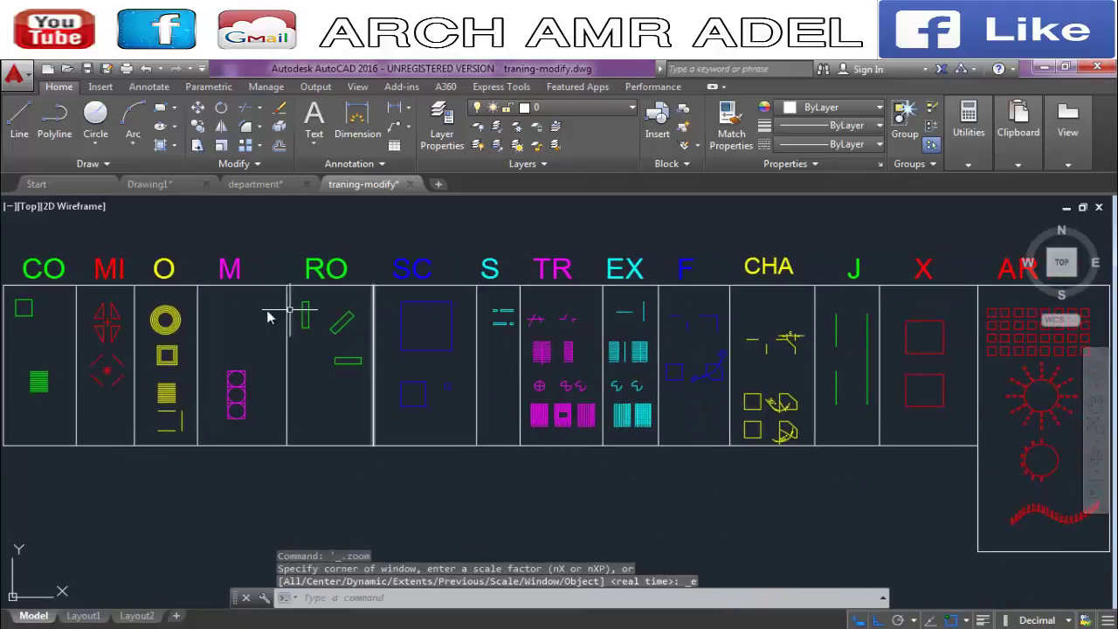
scroll(30, 305, up, 5)
scroll(393, 380, down, 1)
scroll(505, 342, up, 3)
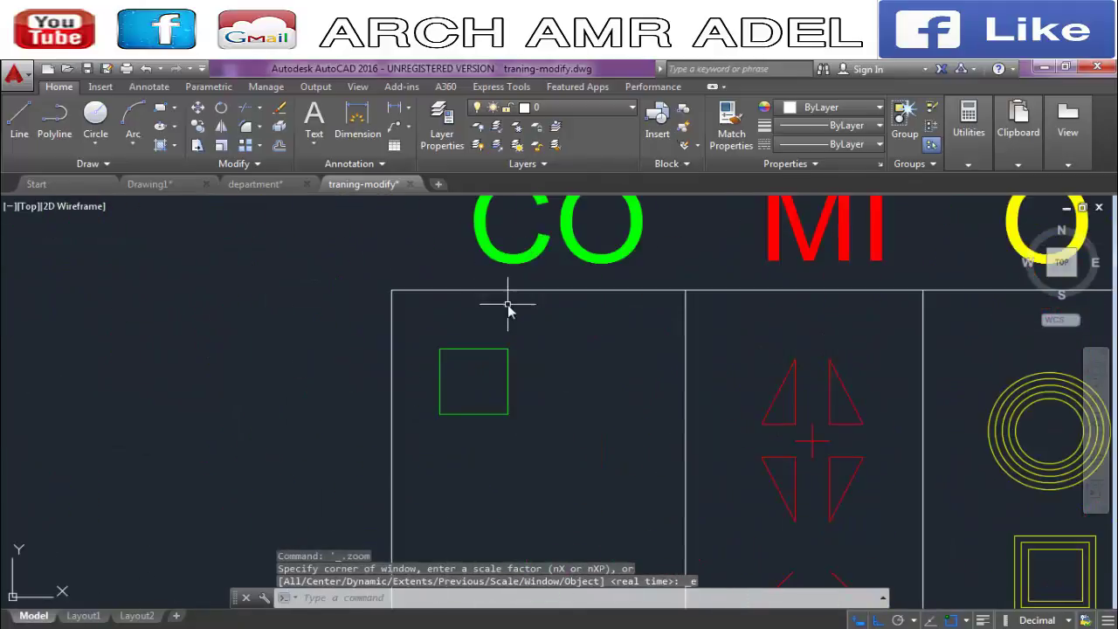
scroll(503, 318, down, 2)
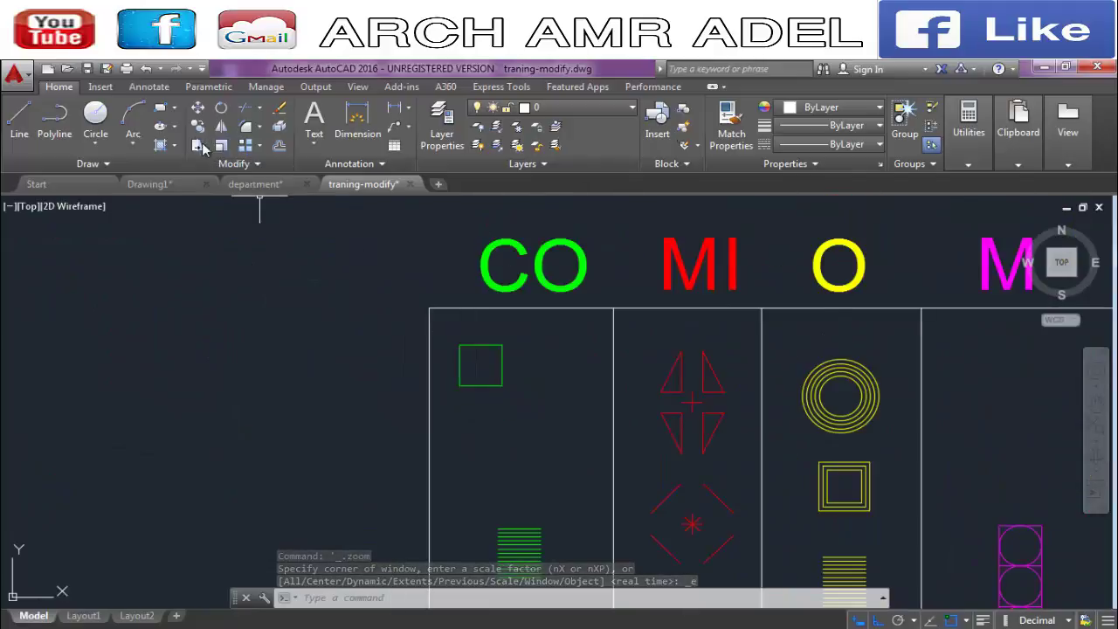
Step: Start a COPY of the CO column's green square, using its corner as base point
key(Escape)
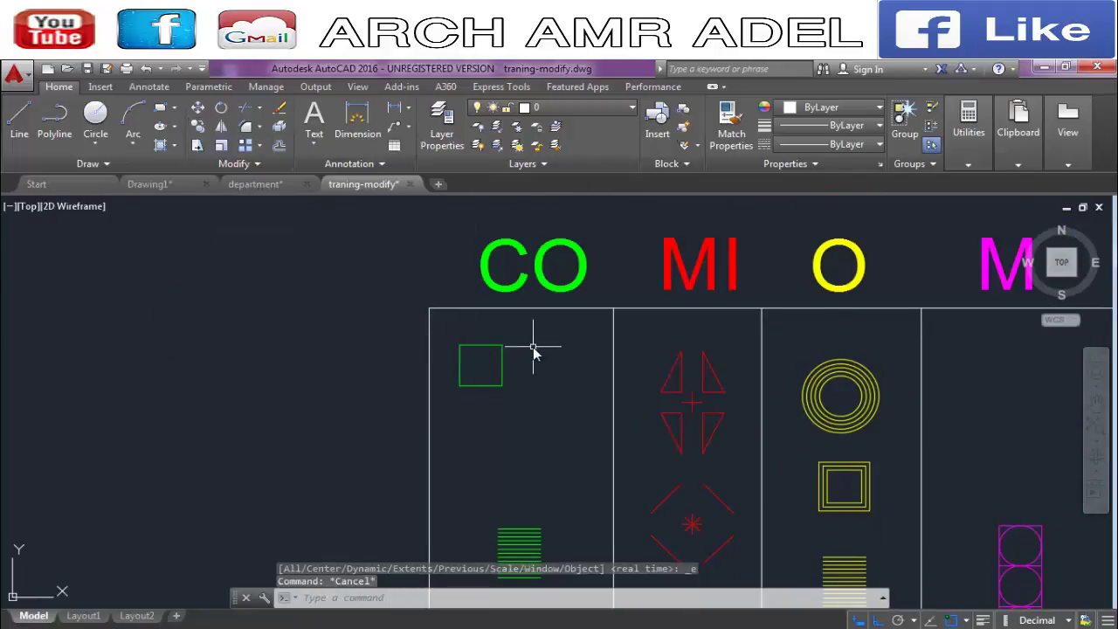
scroll(534, 352, down, 2)
text(ct o)
key(Return)
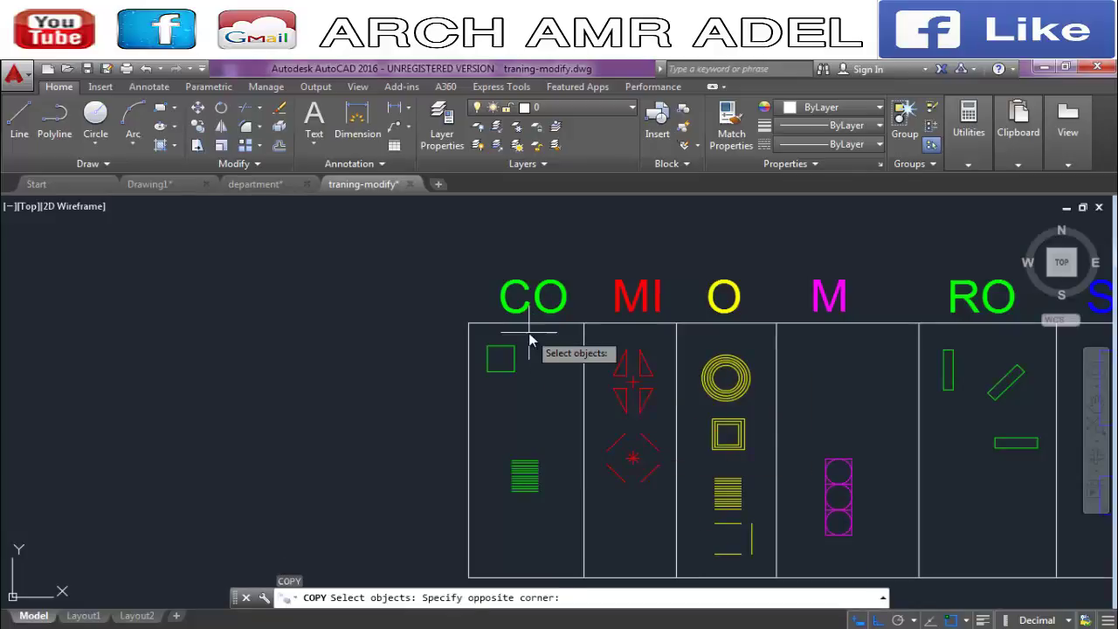
click(476, 398)
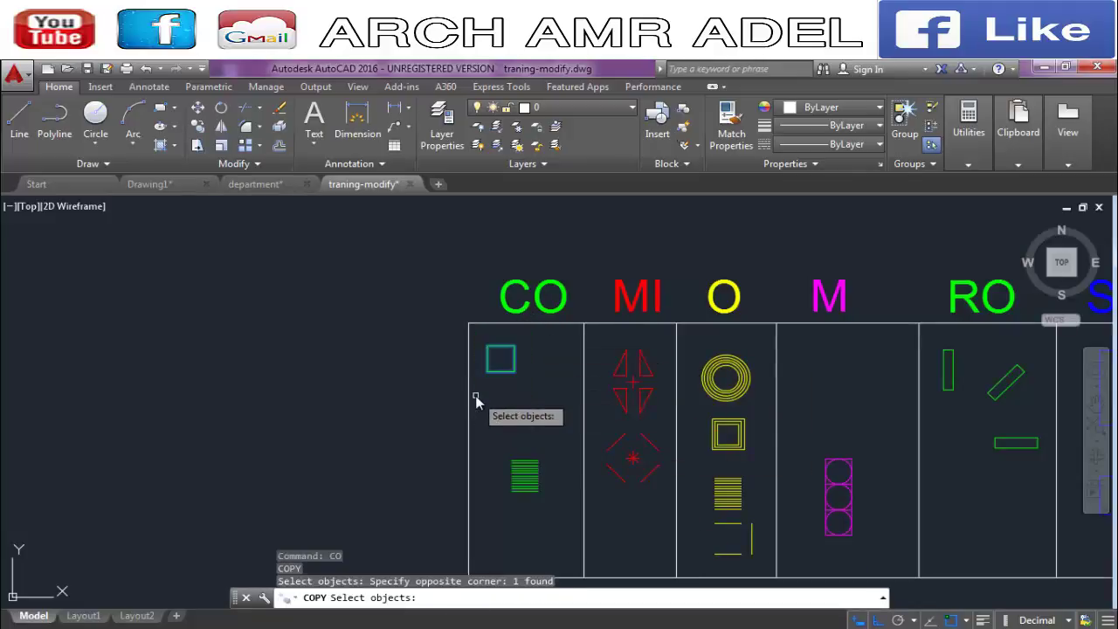
key(Return)
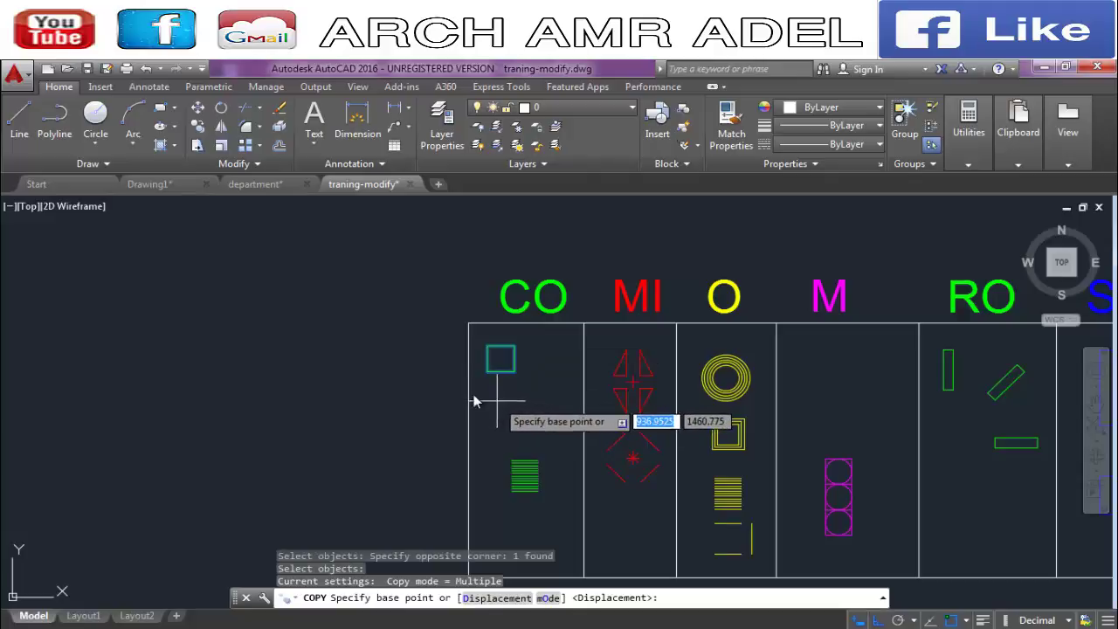
scroll(452, 384, up, 2)
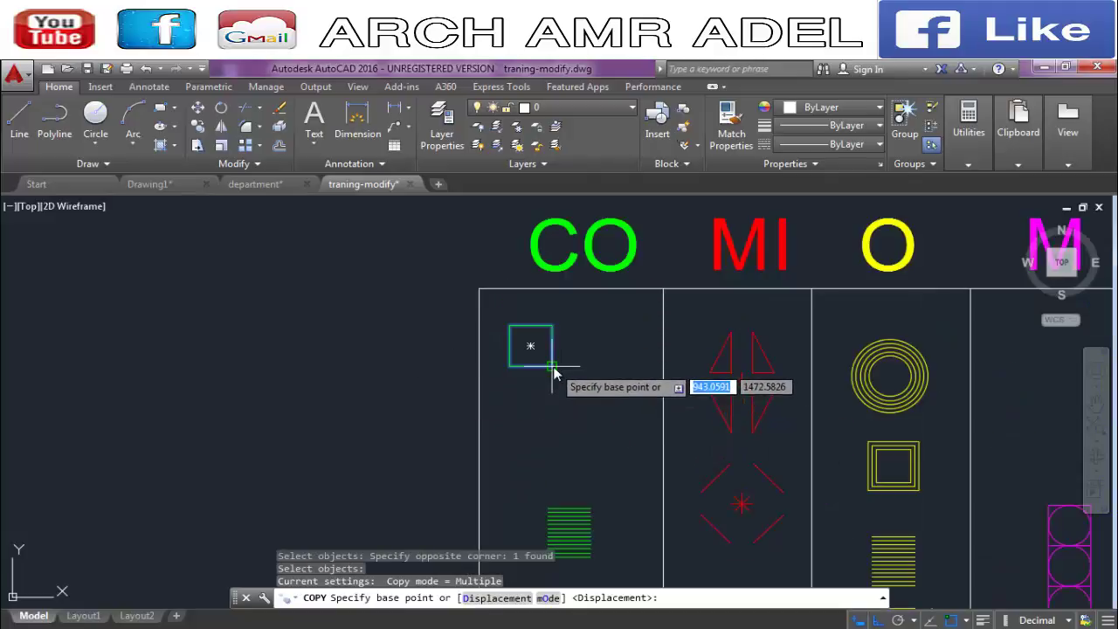
click(552, 365)
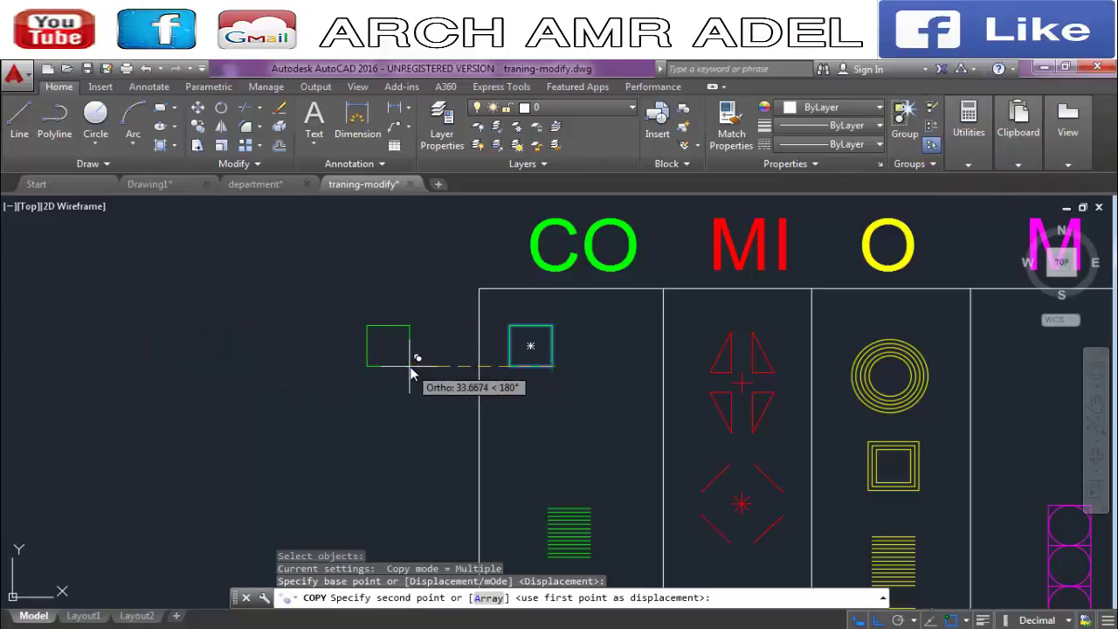
Step: Array the square into 9 items spaced 20 units apart to the left
scroll(406, 363, down, 2)
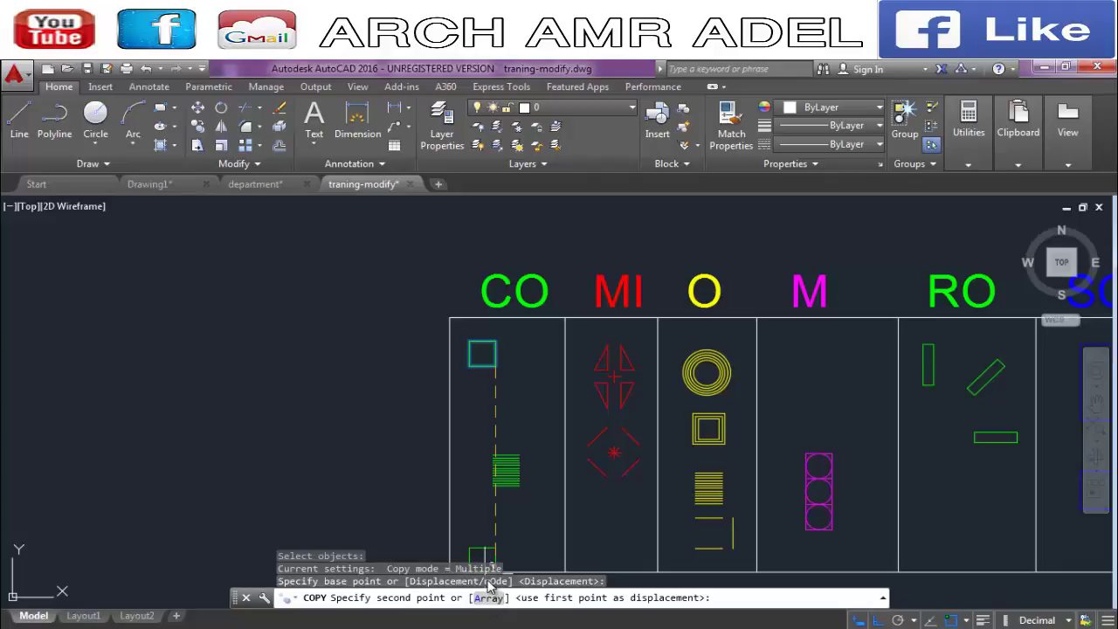
text(a)
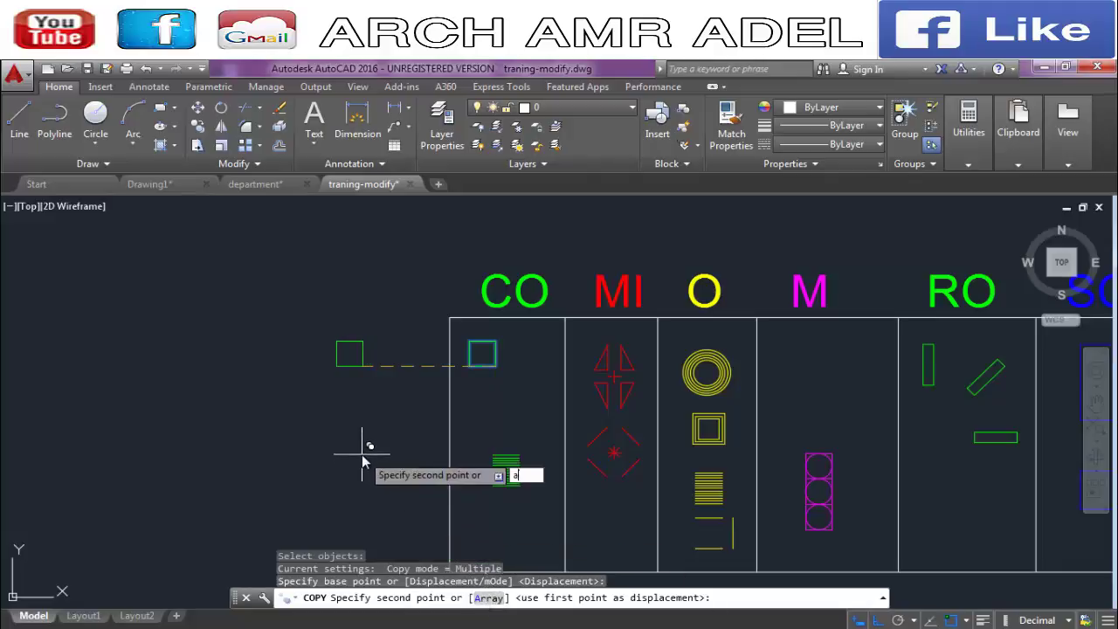
key(Return)
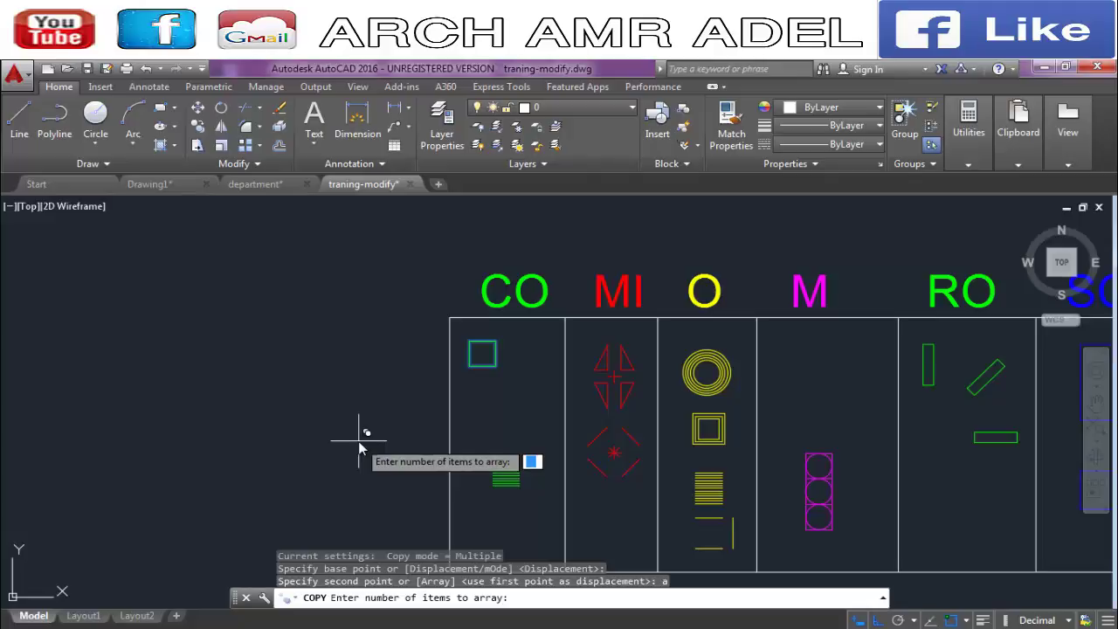
text(9)
key(Return)
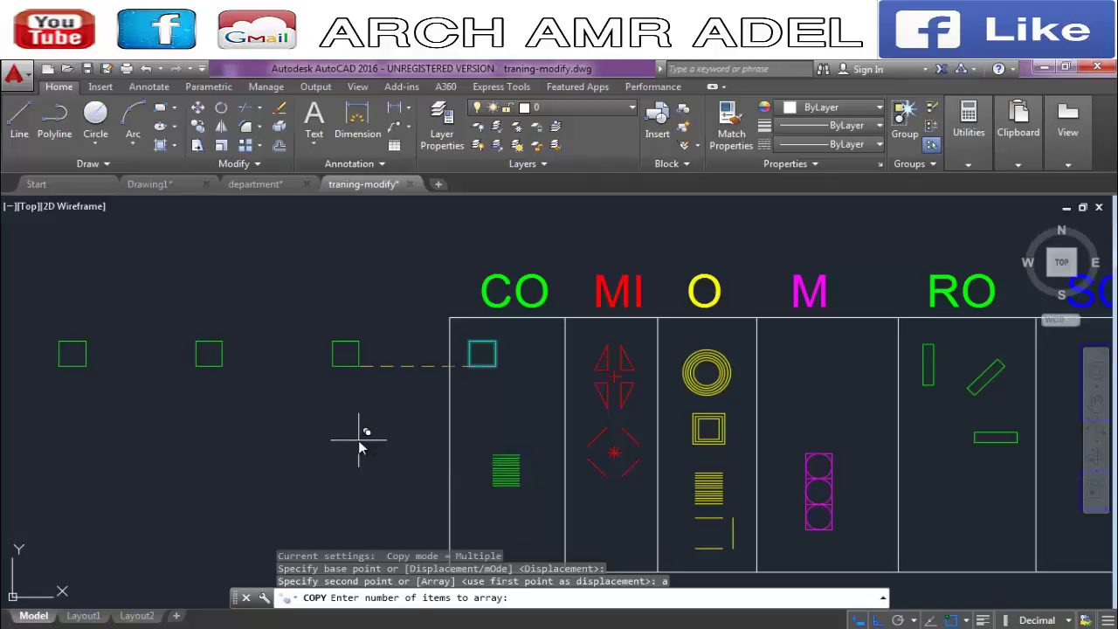
scroll(408, 418, down, 5)
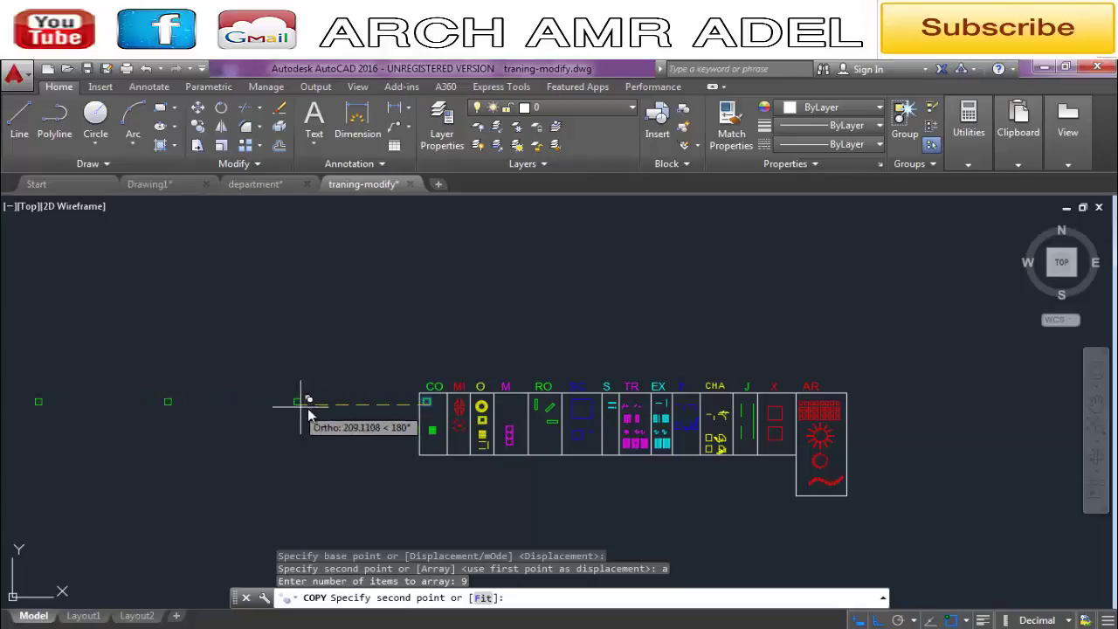
scroll(370, 415, up, 2)
scroll(384, 406, up, 2)
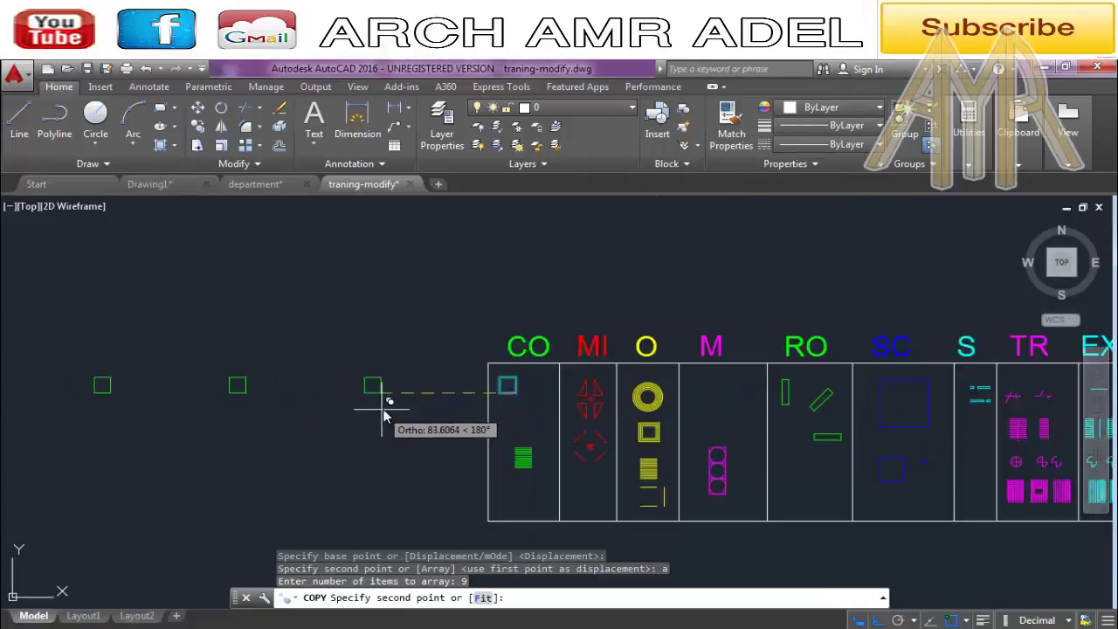
scroll(386, 402, up, 2)
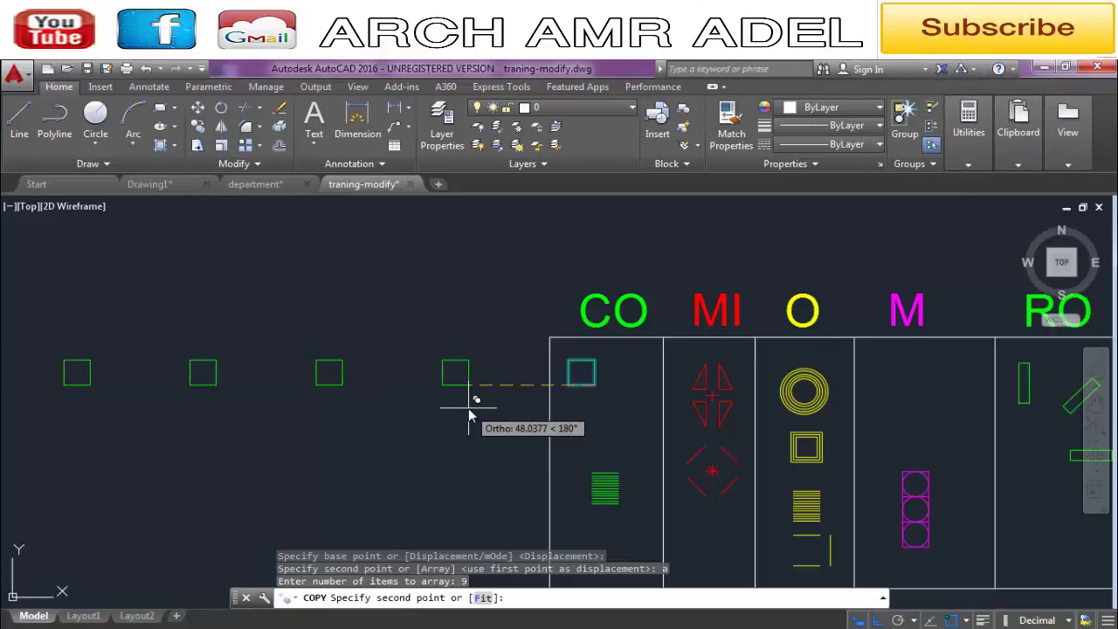
scroll(468, 408, up, 2)
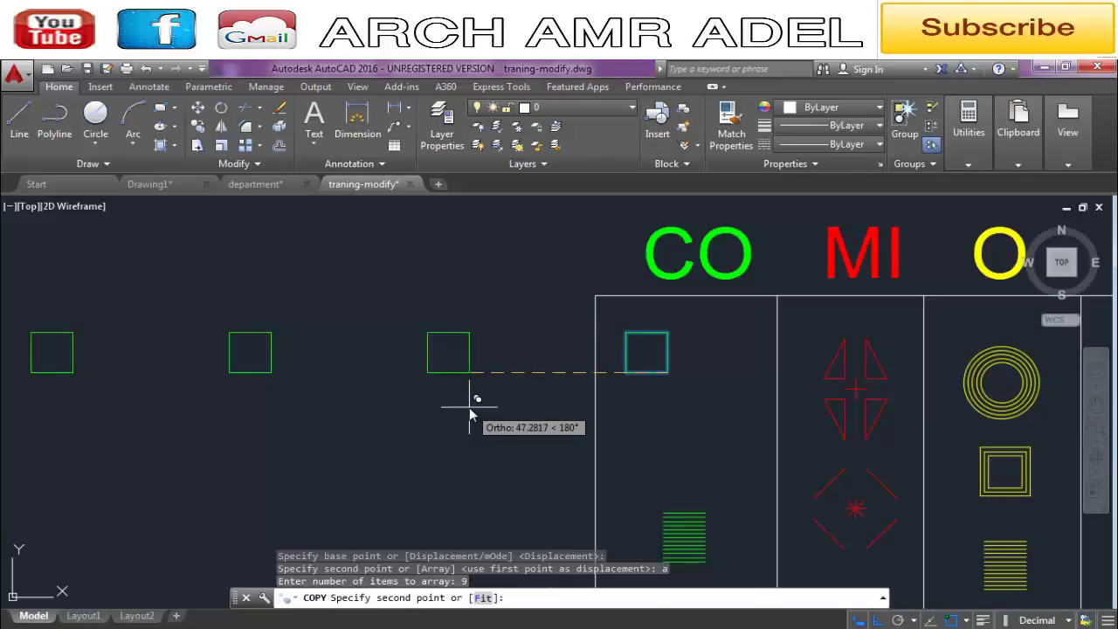
text(2)
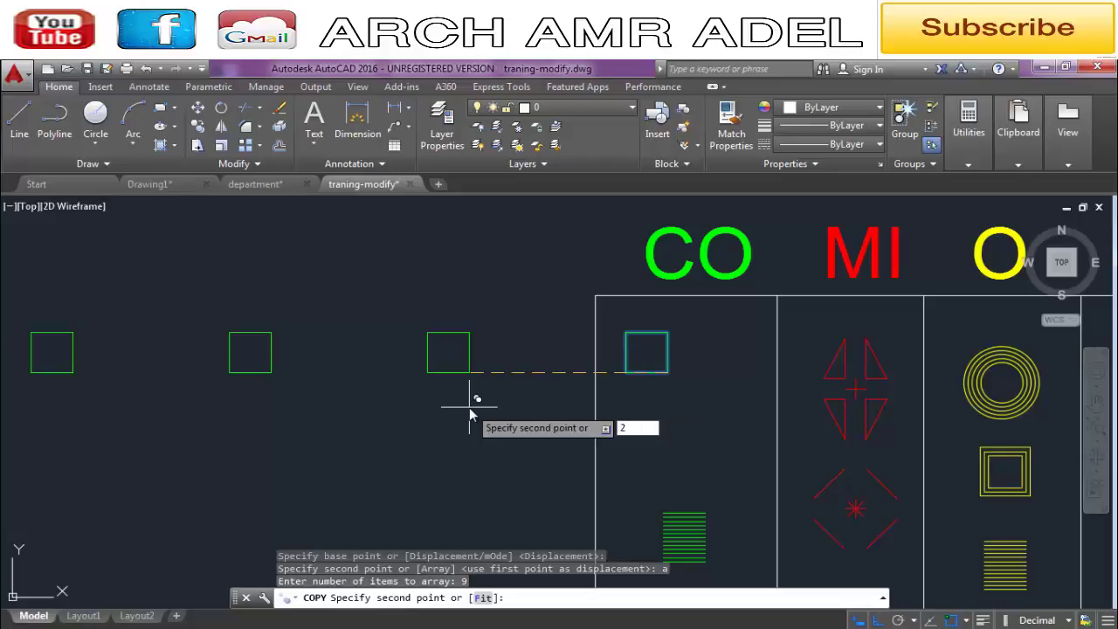
key(Return)
key(Return)
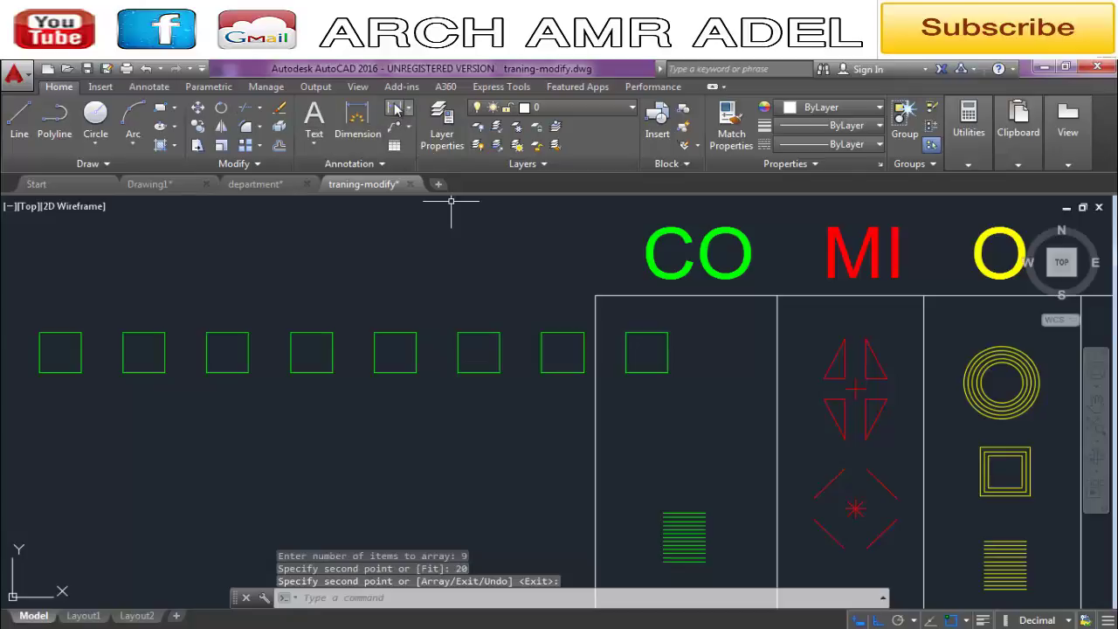
Step: Add a linear dimension between two squares' corners to confirm the 20-unit spacing
click(393, 108)
scroll(543, 299, up, 3)
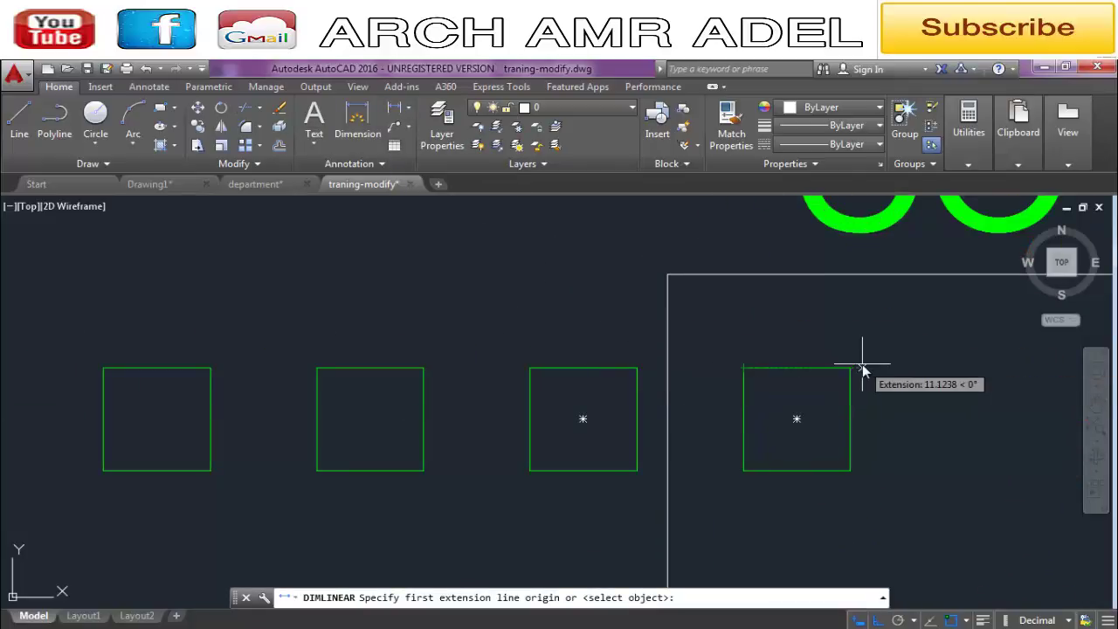
click(851, 368)
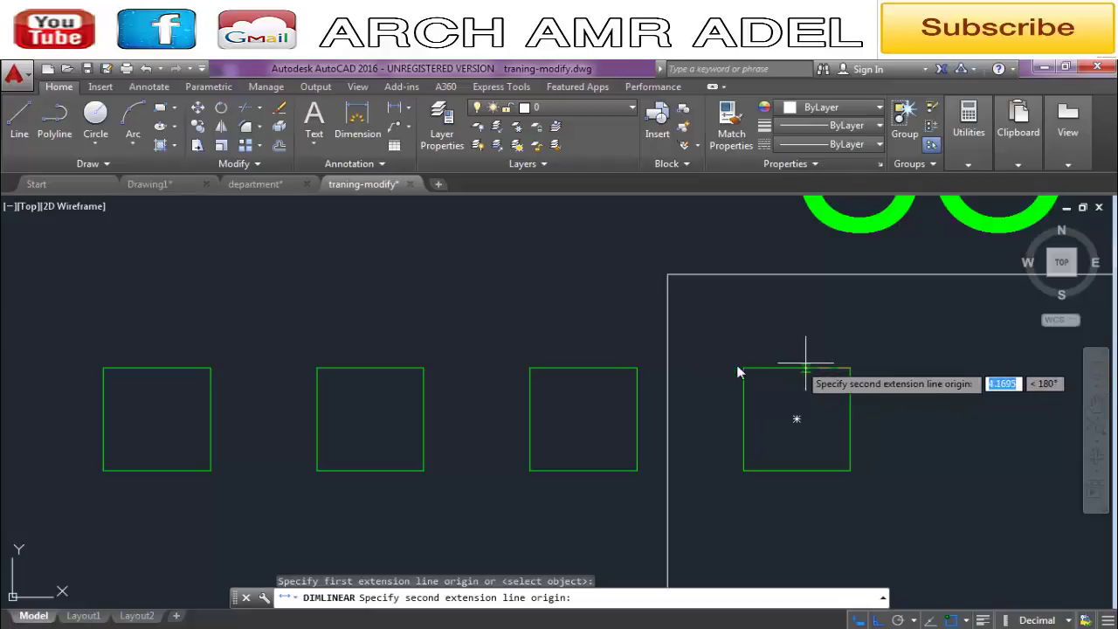
click(637, 367)
click(638, 336)
scroll(646, 323, down, 3)
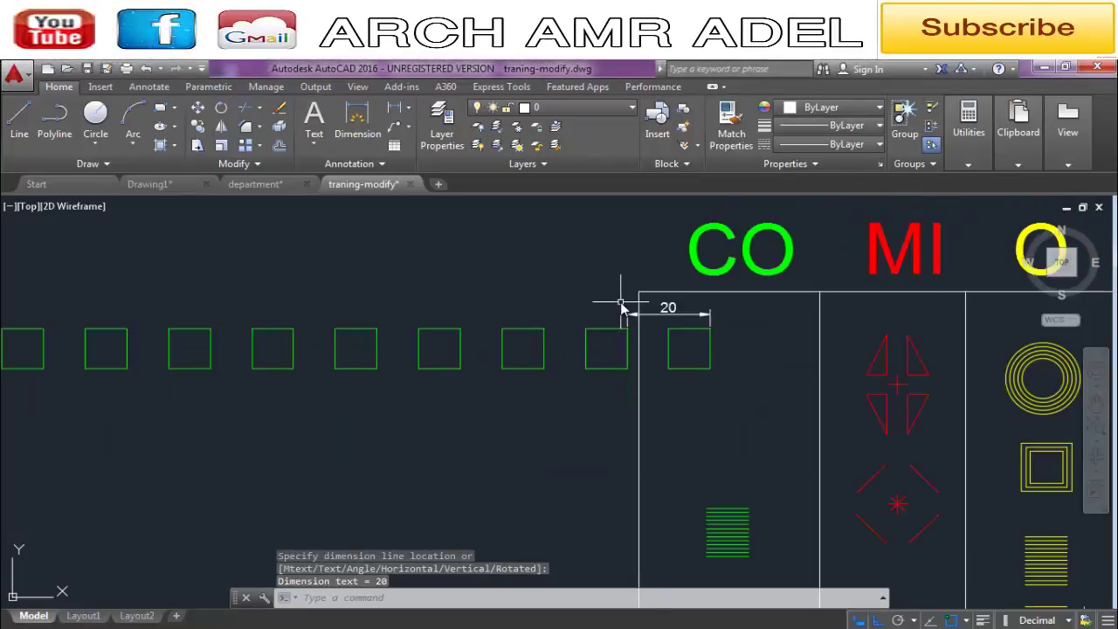
scroll(651, 314, down, 1)
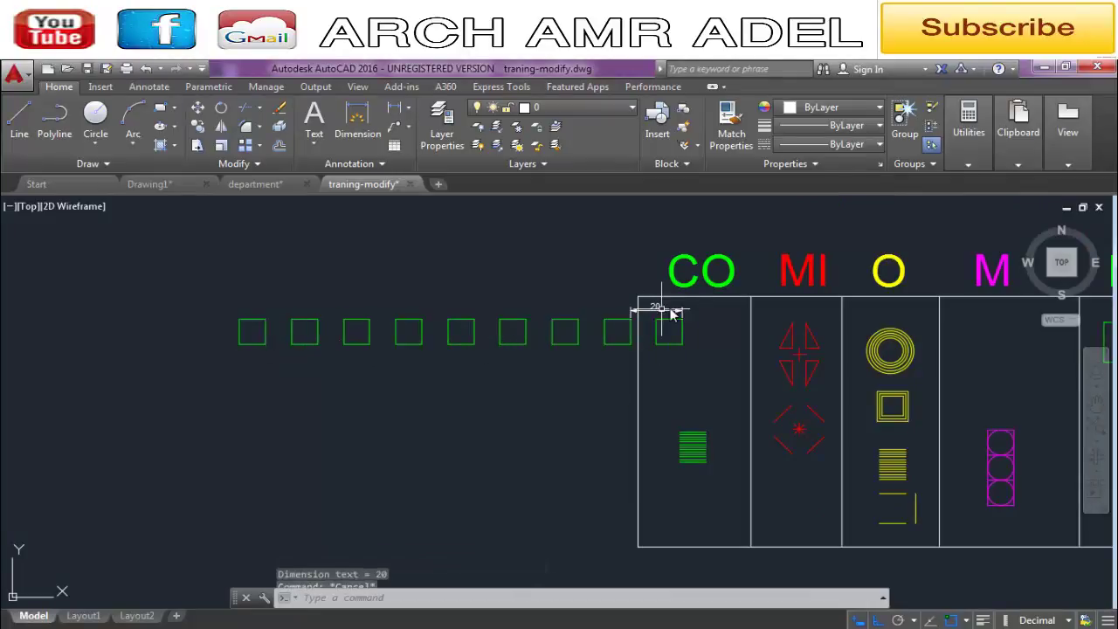
scroll(655, 313, up, 4)
Step: Erase the 20 dimension
click(586, 316)
key(Delete)
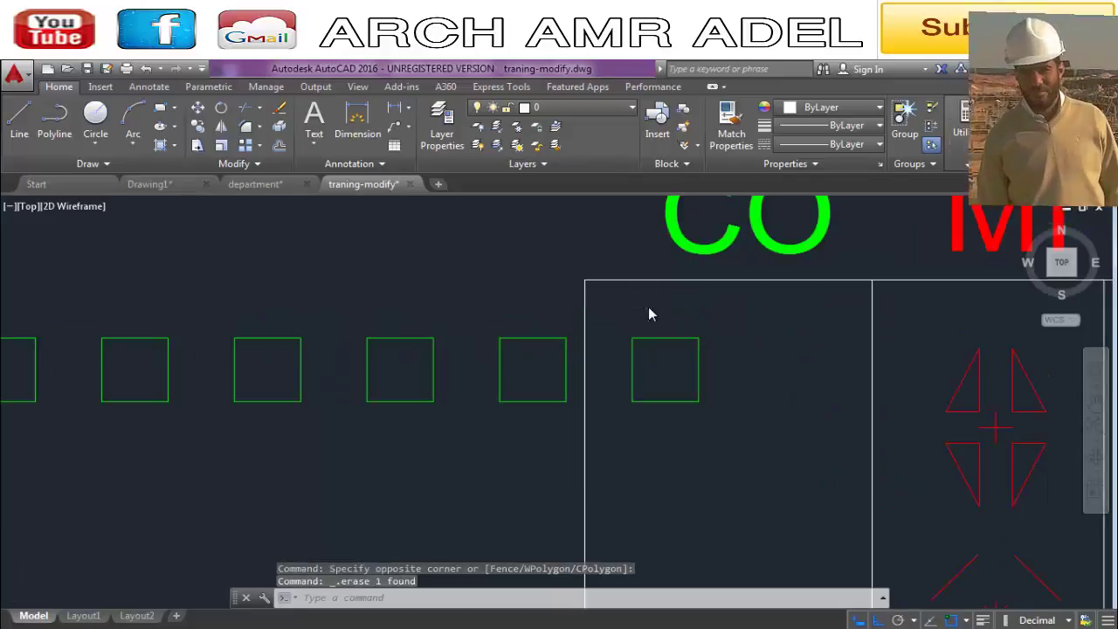
scroll(648, 310, down, 4)
Step: Start a COPY of the nine-square row, window-selected, with a base point at its corner
scroll(601, 310, up, 1)
key(Escape)
key(Escape)
text(o)
key(Return)
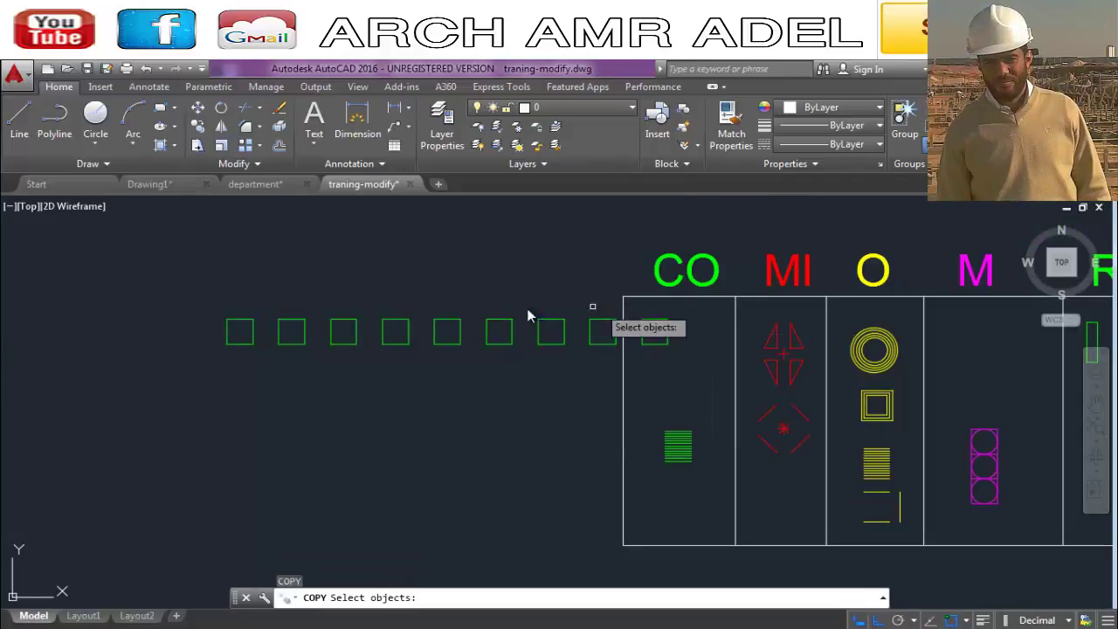
click(206, 307)
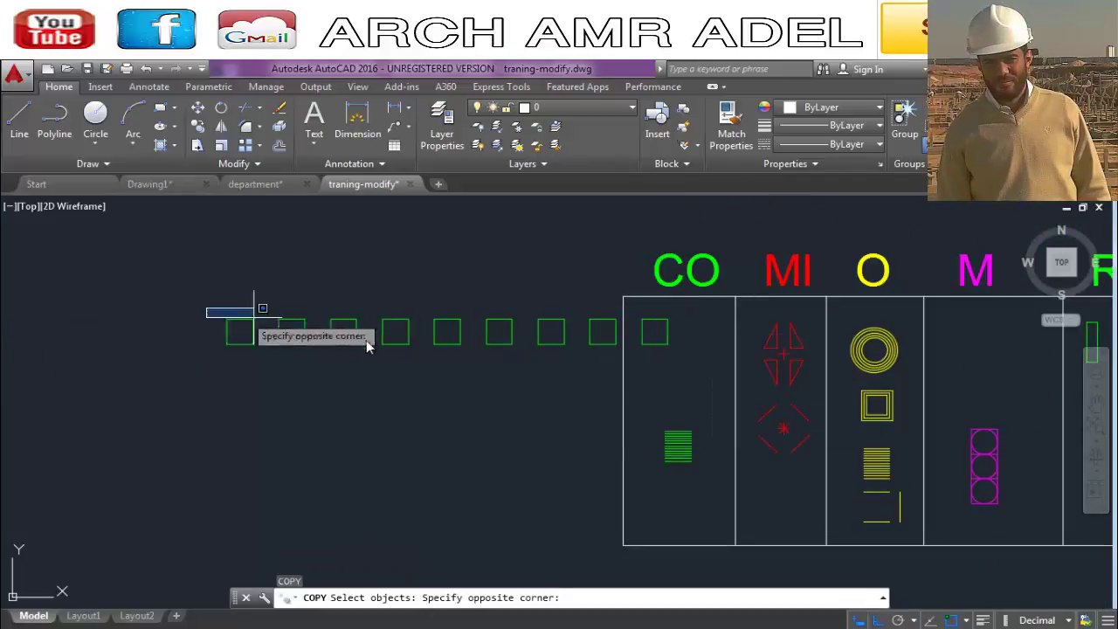
click(711, 371)
key(Return)
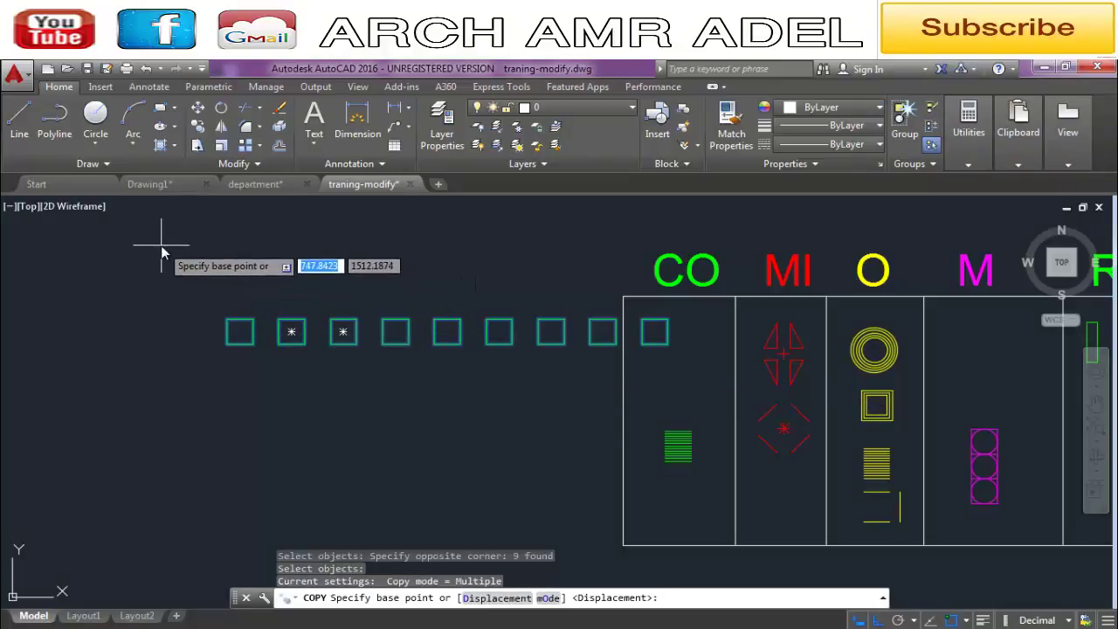
click(163, 253)
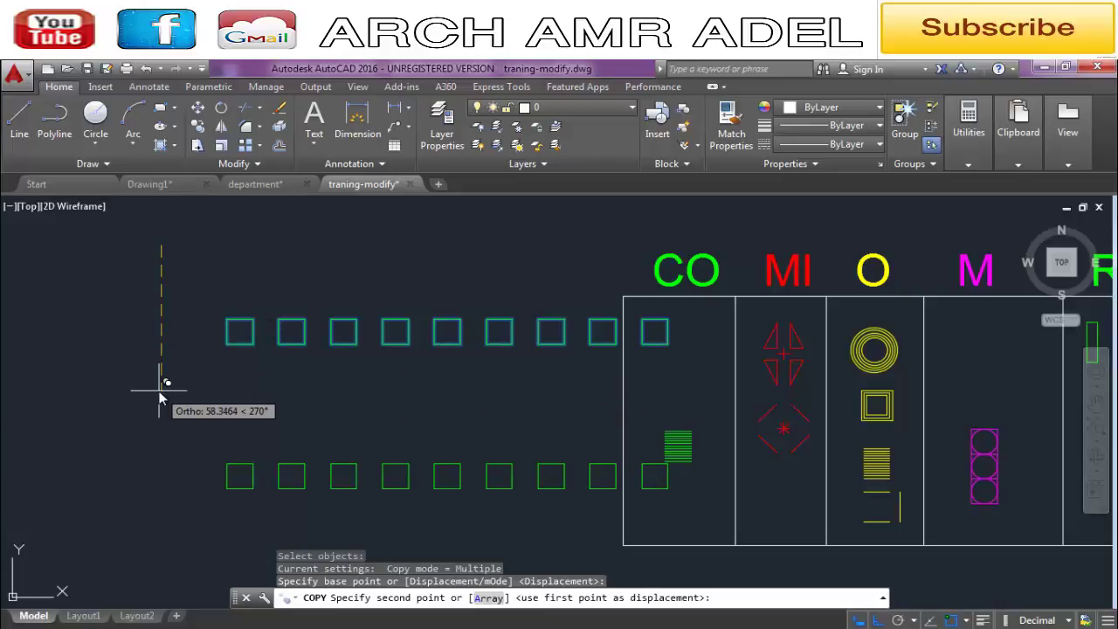
Step: Array the row into 9 rows spaced 20 units apart downward, forming a 9×9 grid
text(a)
key(Return)
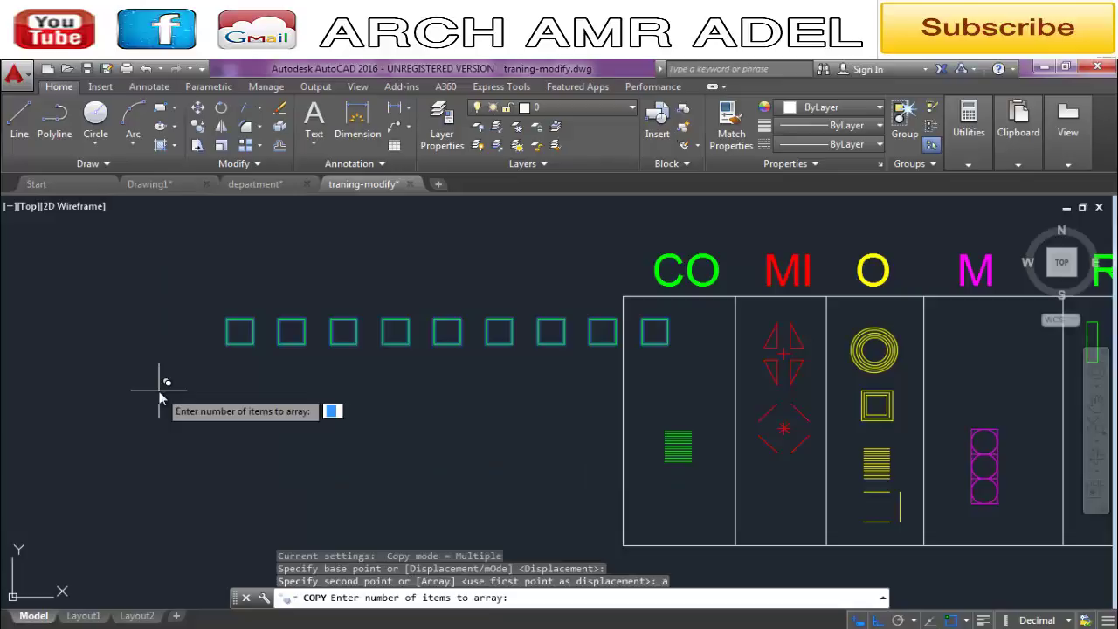
text(9)
key(Return)
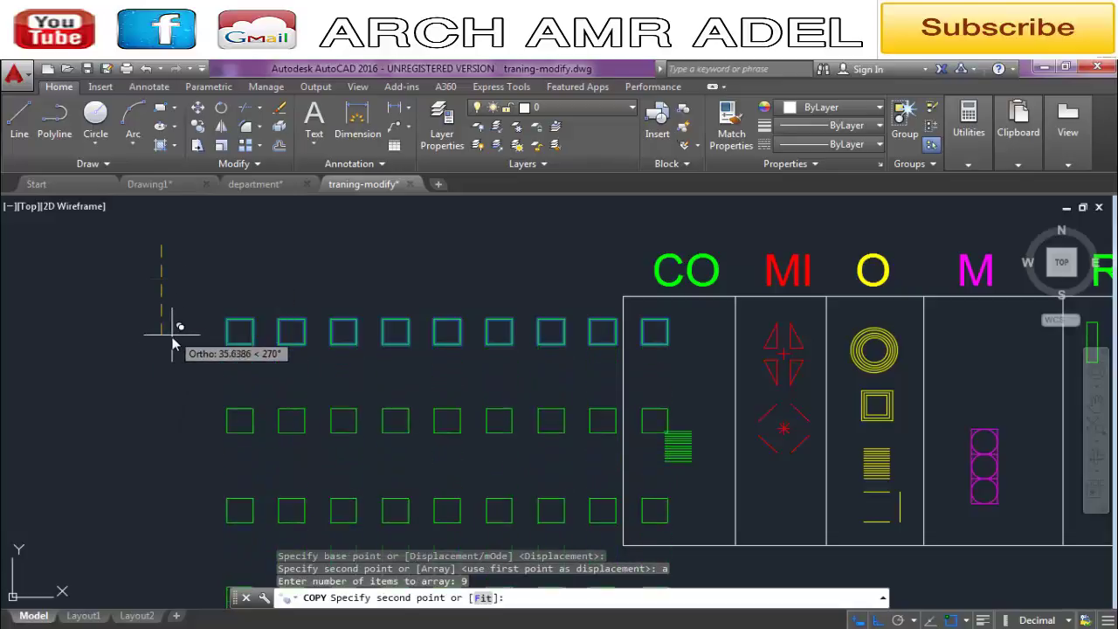
scroll(171, 332, down, 4)
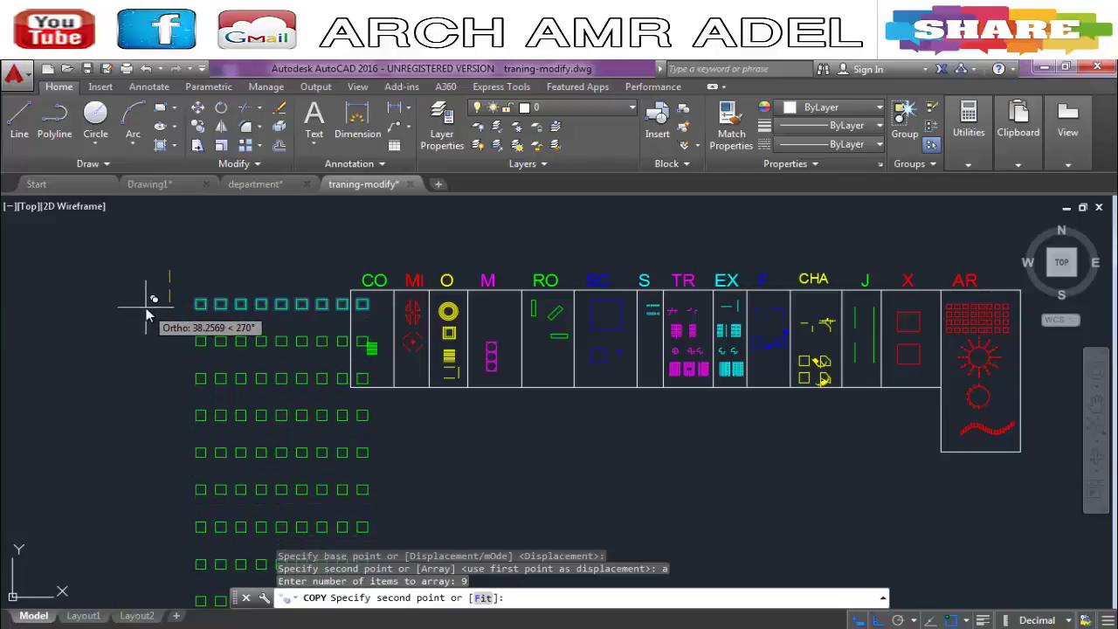
text(20)
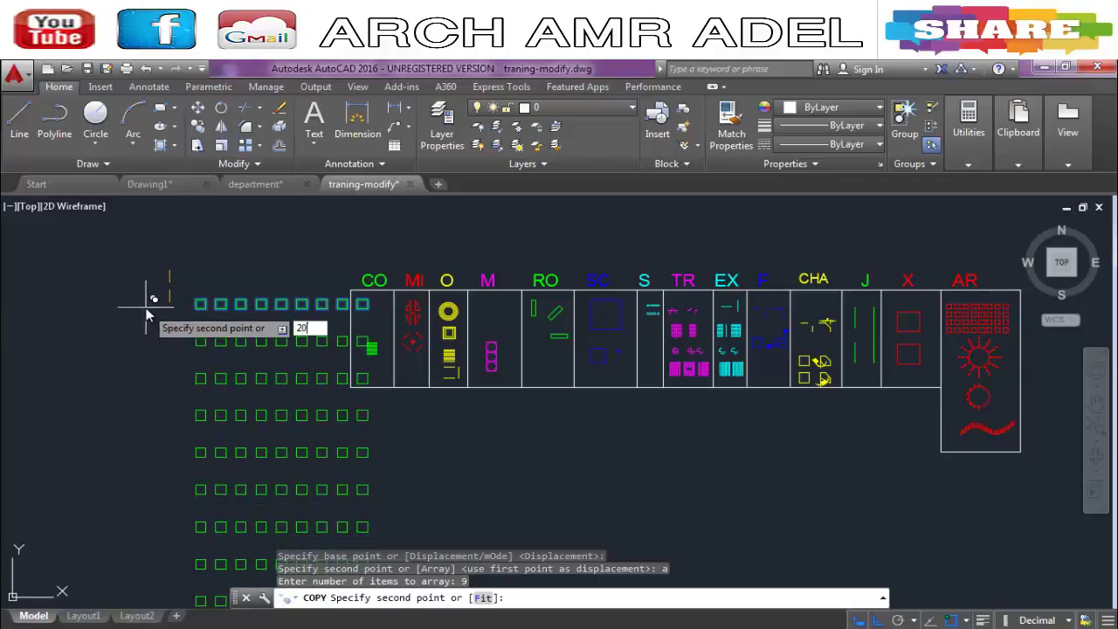
key(Return)
scroll(332, 385, up, 2)
scroll(584, 401, down, 2)
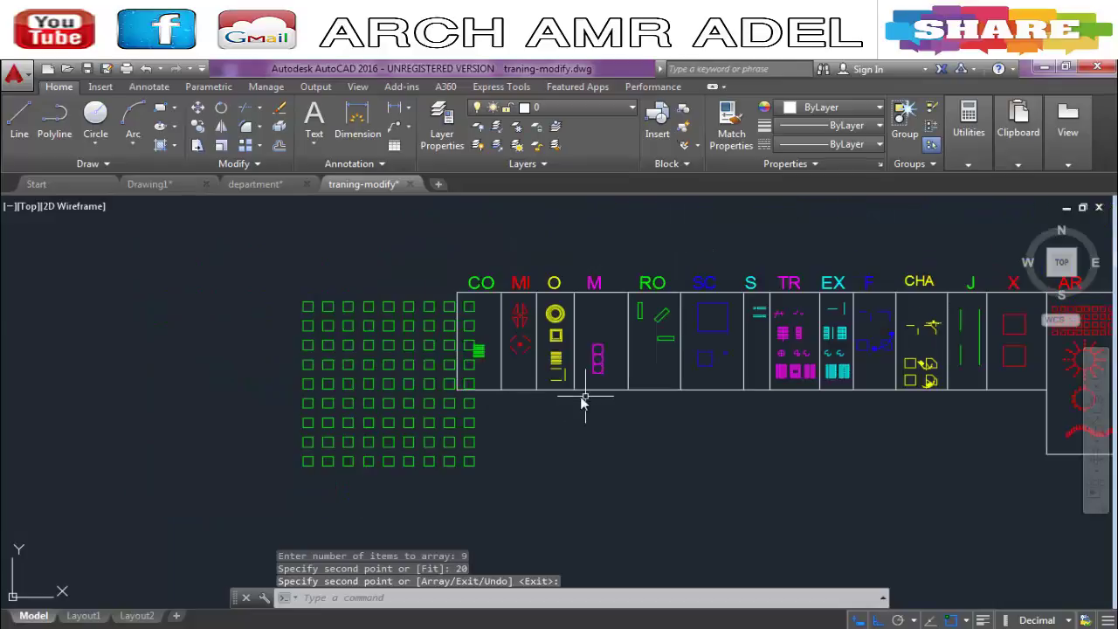
scroll(389, 444, up, 2)
scroll(441, 423, down, 2)
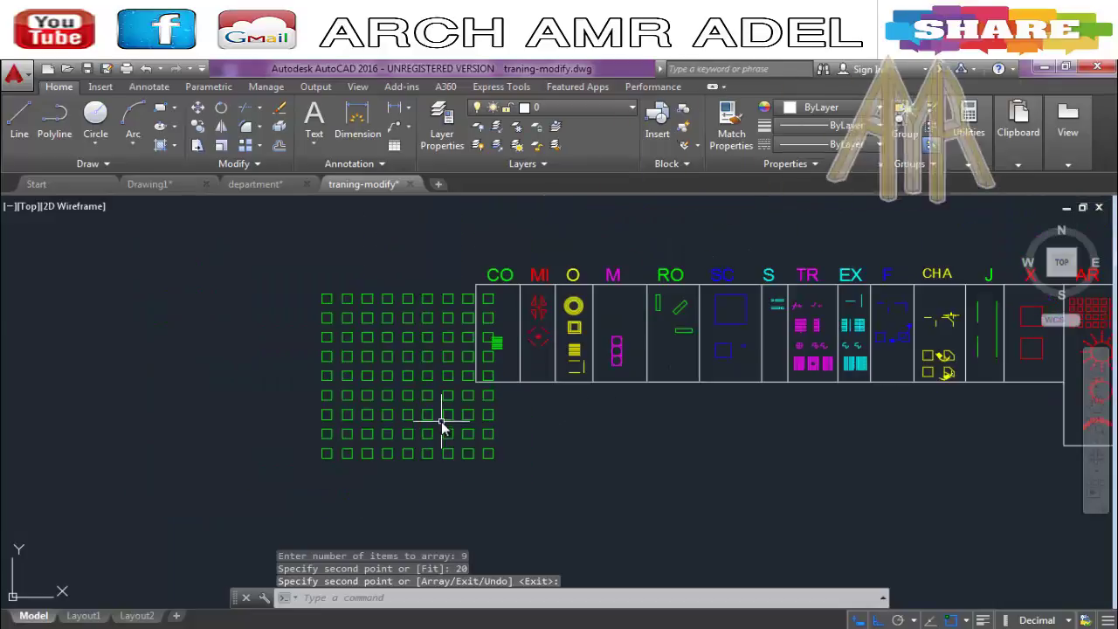
Step: Start a COPY of the whole 9×9 grid, based at its lower-right corner
text(ct o)
key(Return)
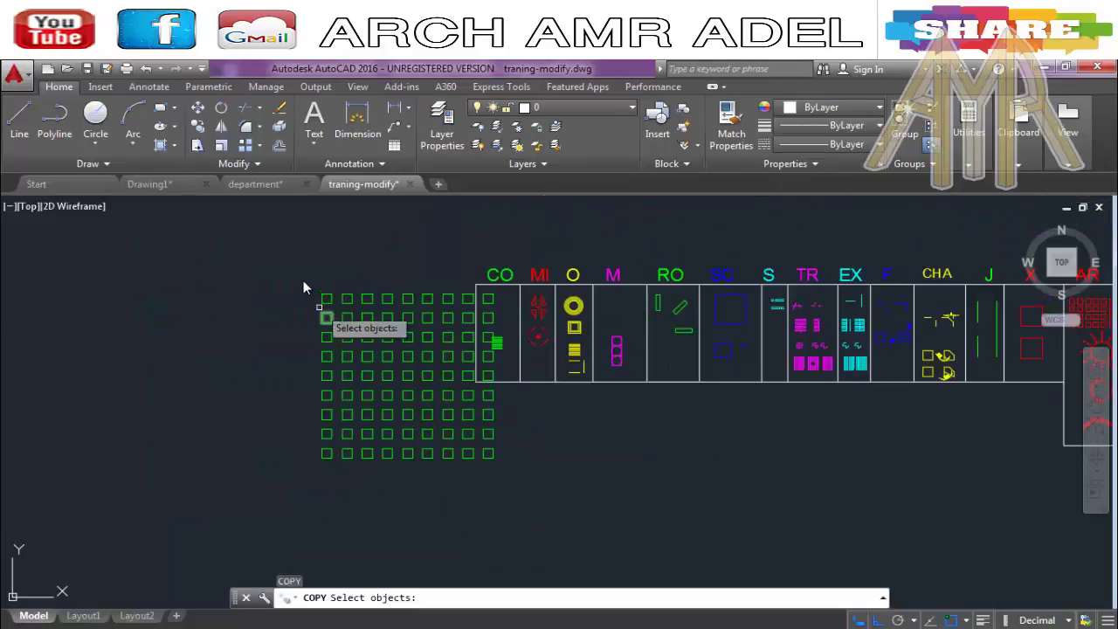
click(312, 295)
click(496, 464)
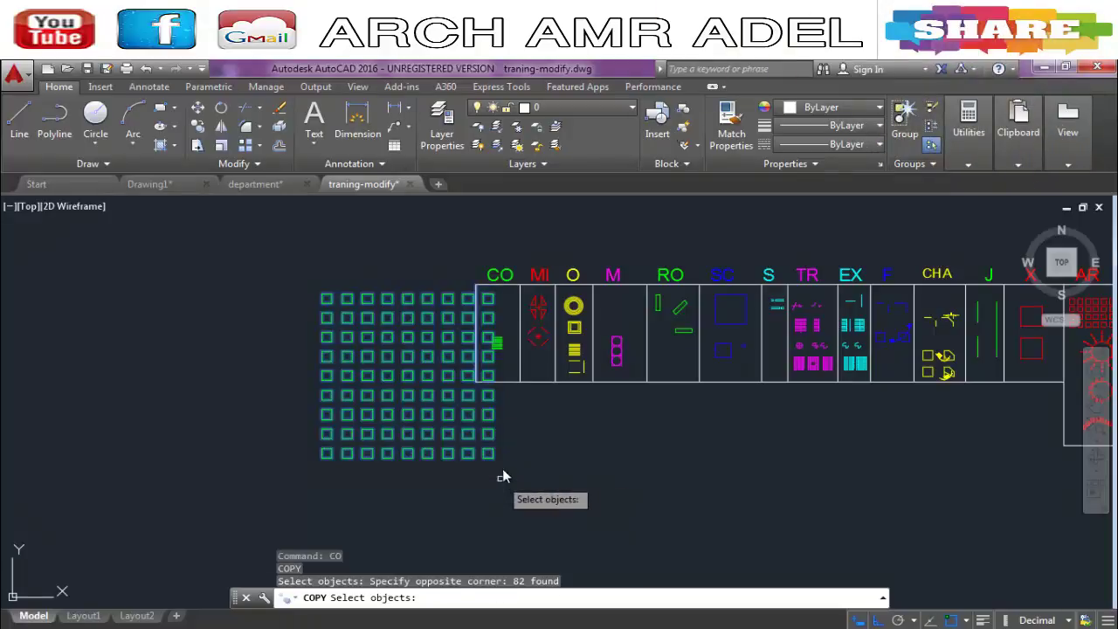
scroll(511, 384, up, 2)
scroll(593, 396, down, 2)
key(Return)
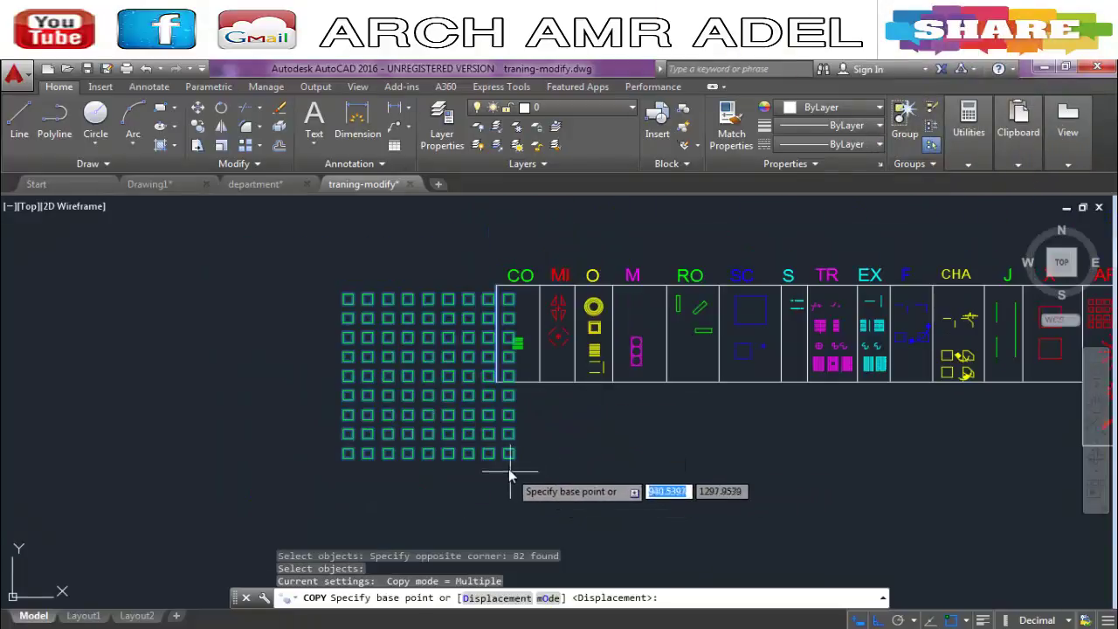
click(518, 463)
Step: Array the grid into 5 copies spaced 200 units apart to the left
scroll(627, 469, down, 4)
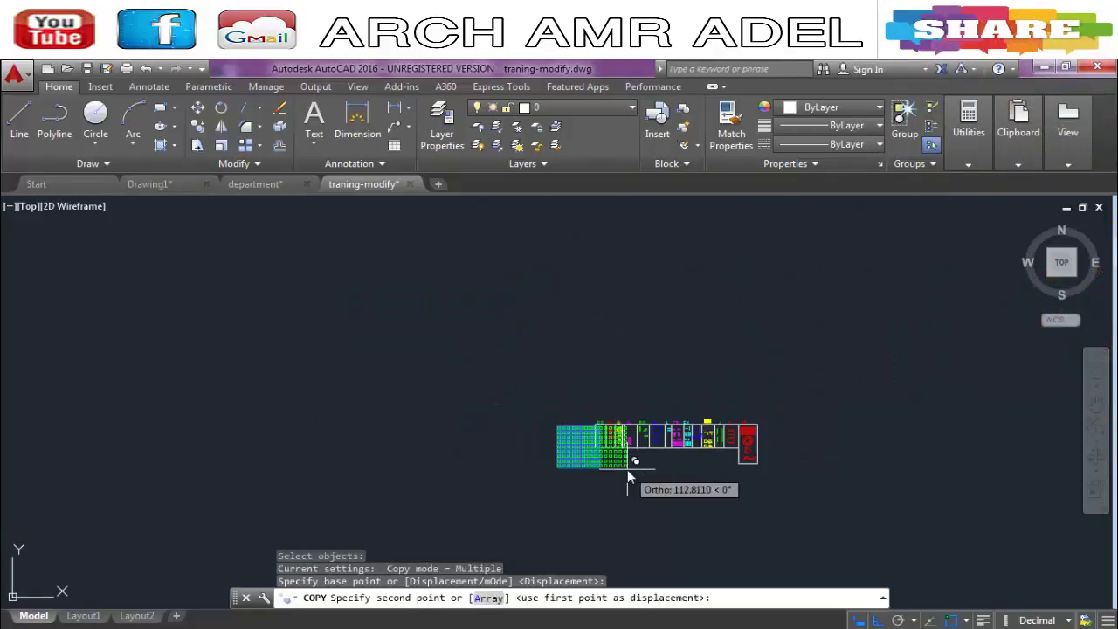
text(a)
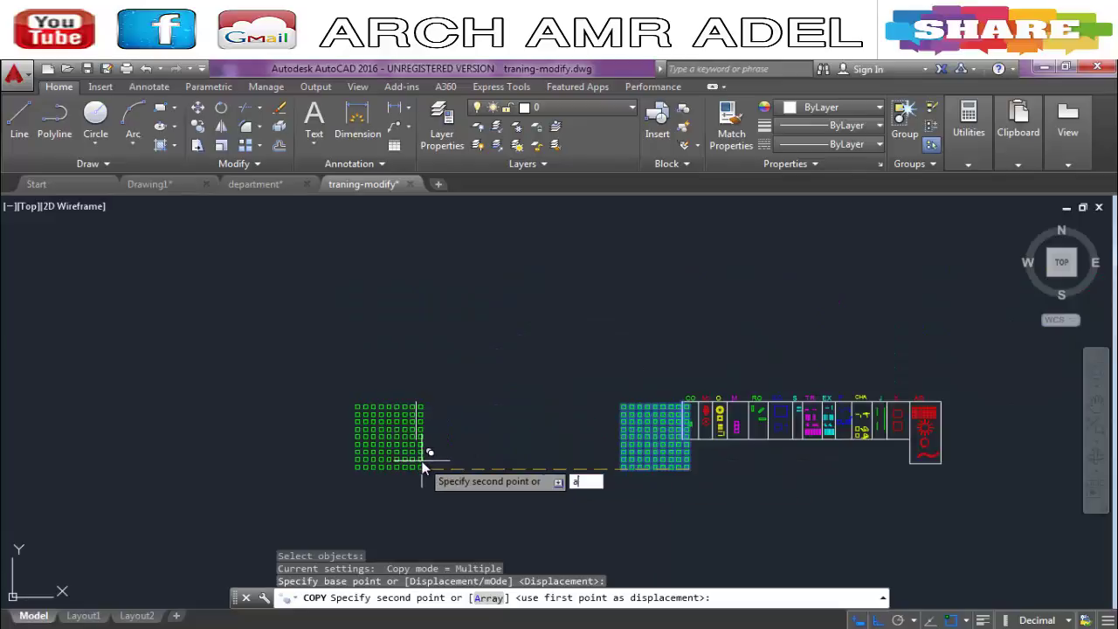
key(Return)
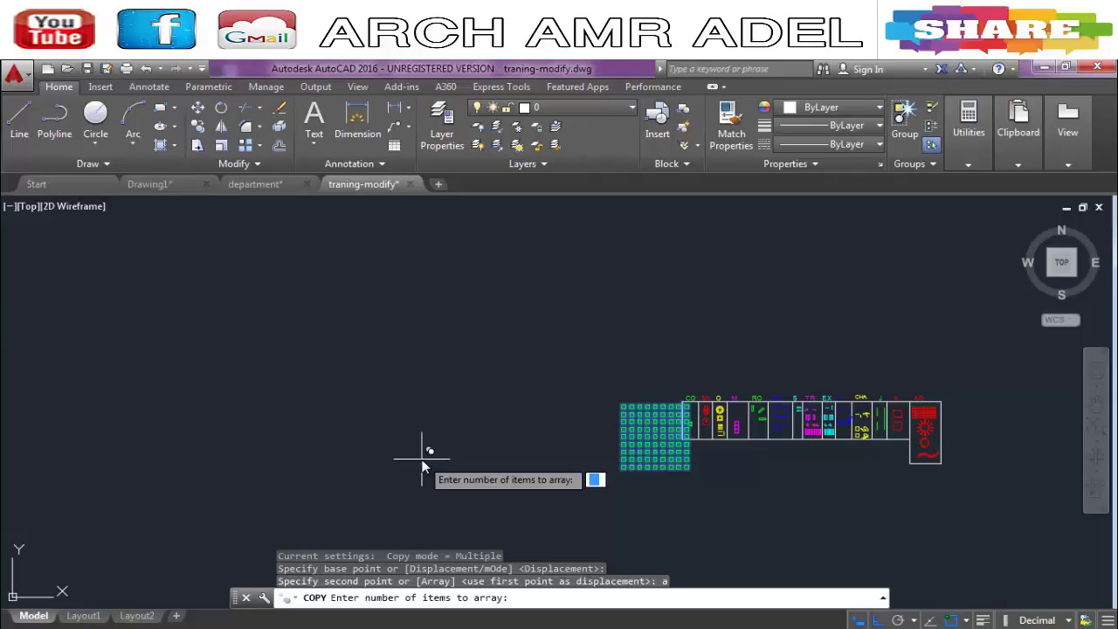
text(5)
key(Return)
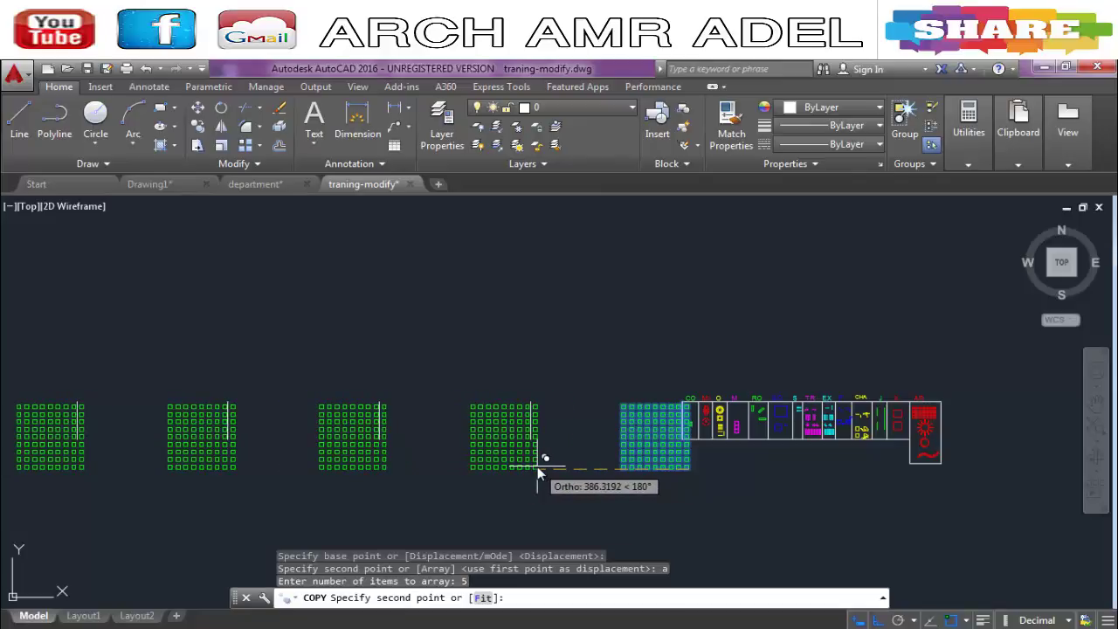
text(200)
key(Return)
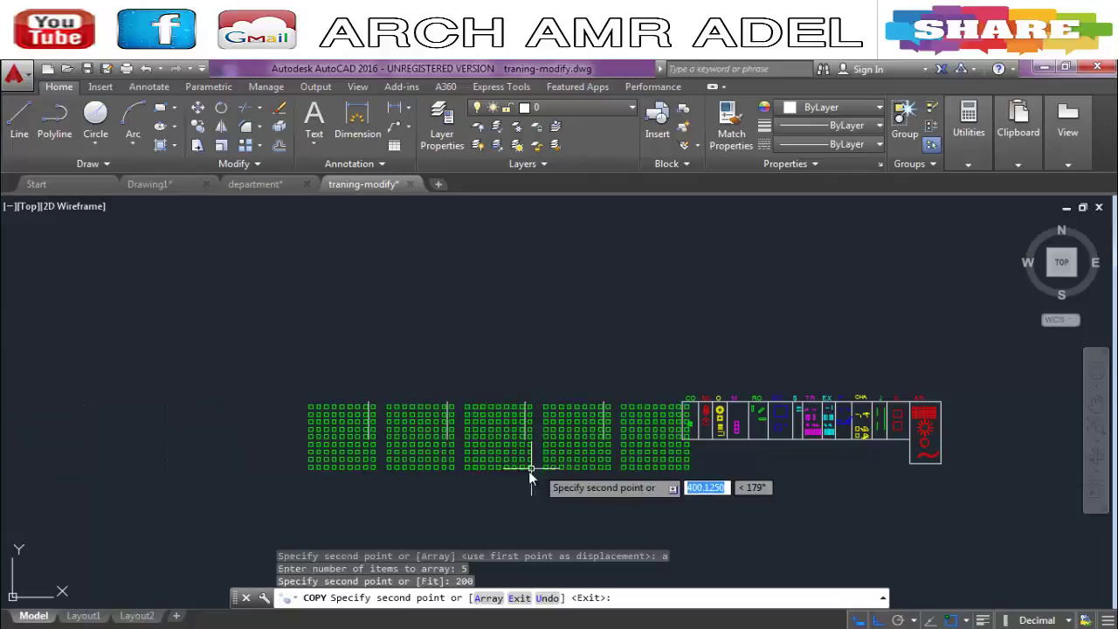
key(Return)
scroll(510, 497, up, 3)
scroll(524, 484, down, 1)
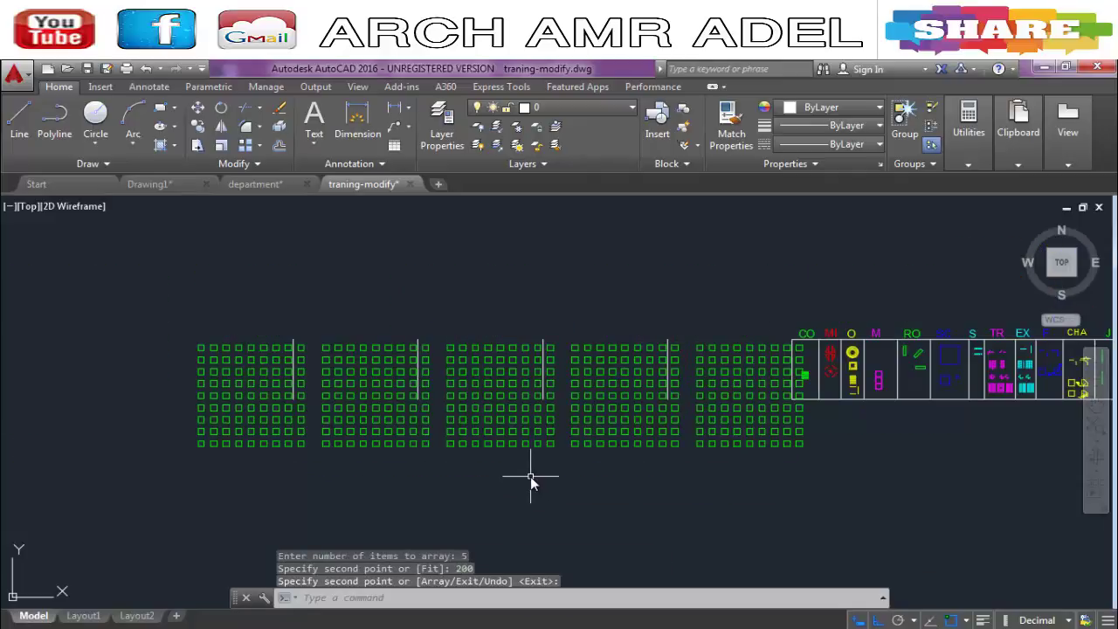